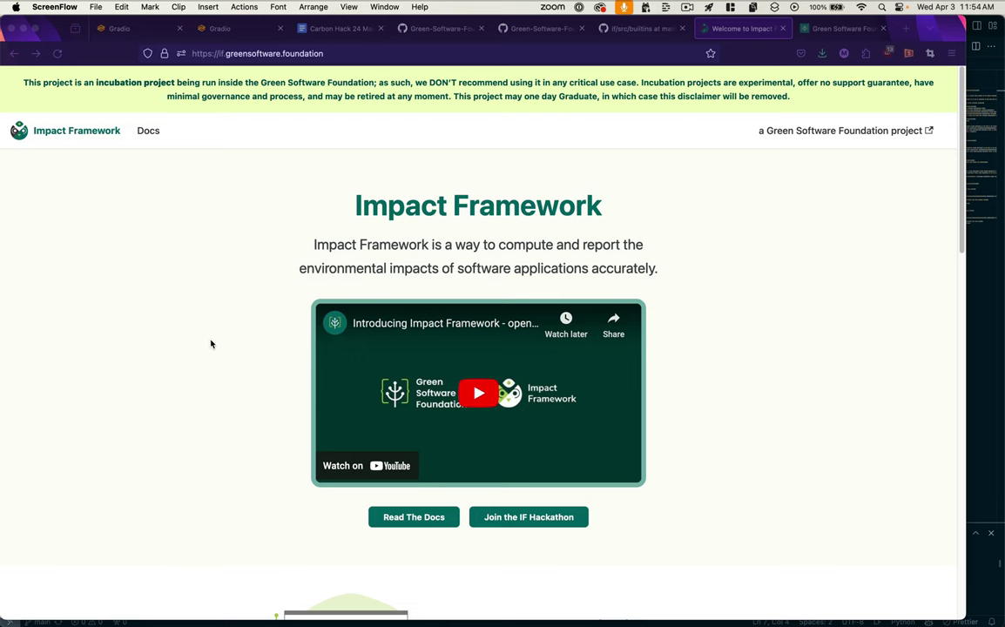
- Scroll through the if-plugins repository README and select a section of it
{"action": "scroll", "coordinate": [210, 343], "scroll_direction": "down", "scroll_amount": 5}
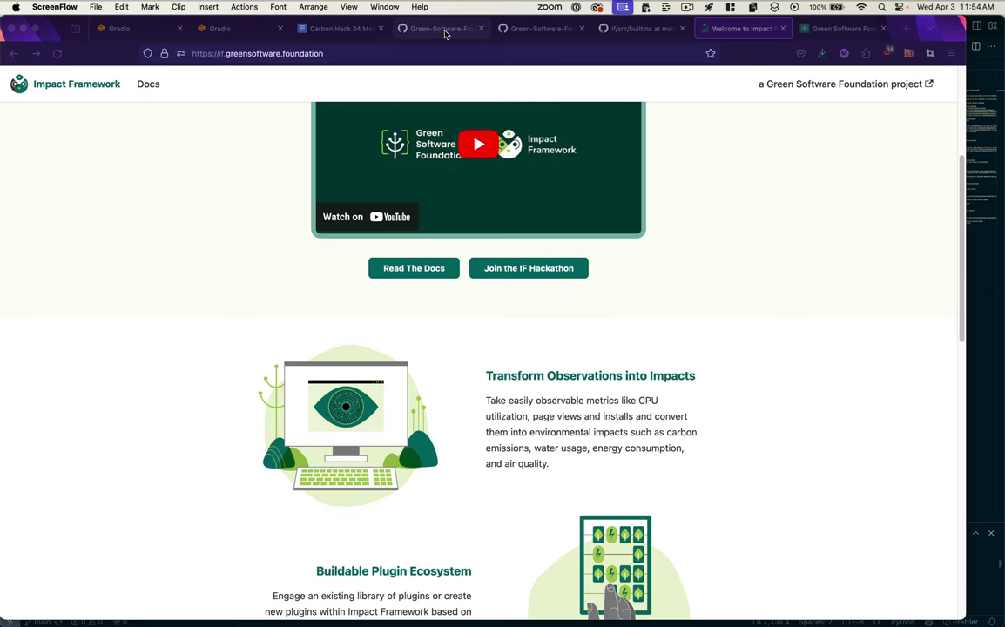
{"action": "left_click", "coordinate": [444, 29]}
{"action": "scroll", "coordinate": [61, 314], "scroll_direction": "down", "scroll_amount": 9}
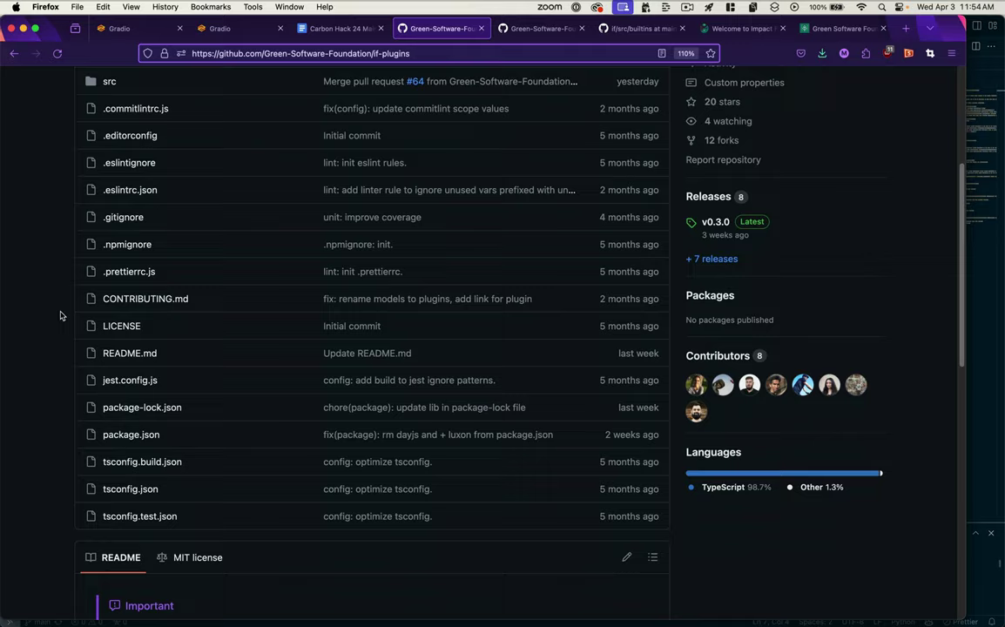
{"action": "scroll", "coordinate": [60, 315], "scroll_direction": "down", "scroll_amount": 5}
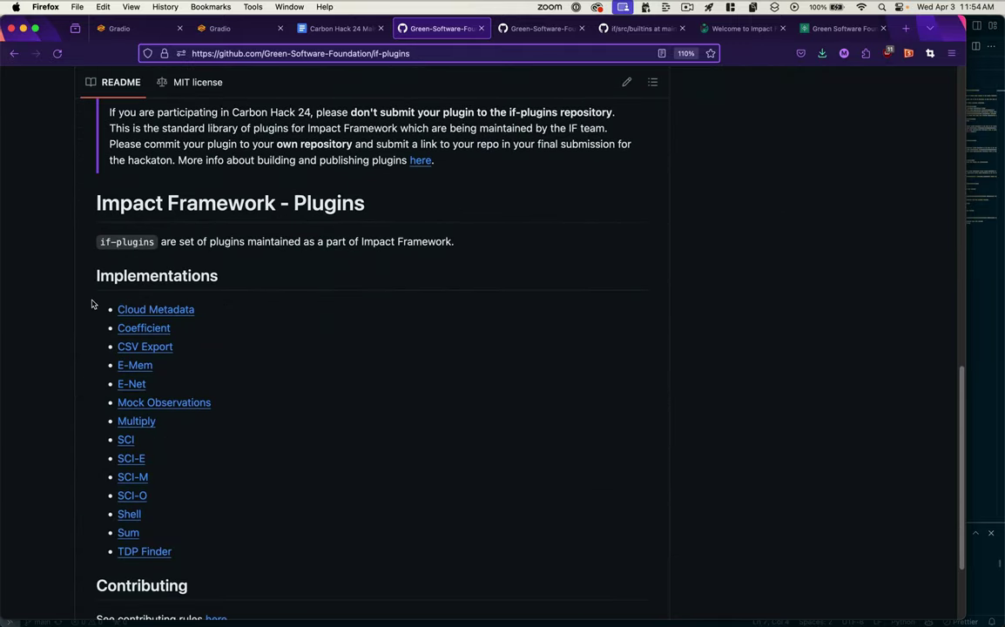
{"action": "left_click_drag", "start_coordinate": [90, 298], "coordinate": [217, 532]}
- In the unofficial plugins repository, select its list of implementations
{"action": "key", "text": "ctrl+Tab"}
{"action": "scroll", "coordinate": [88, 347], "scroll_direction": "down", "scroll_amount": 5}
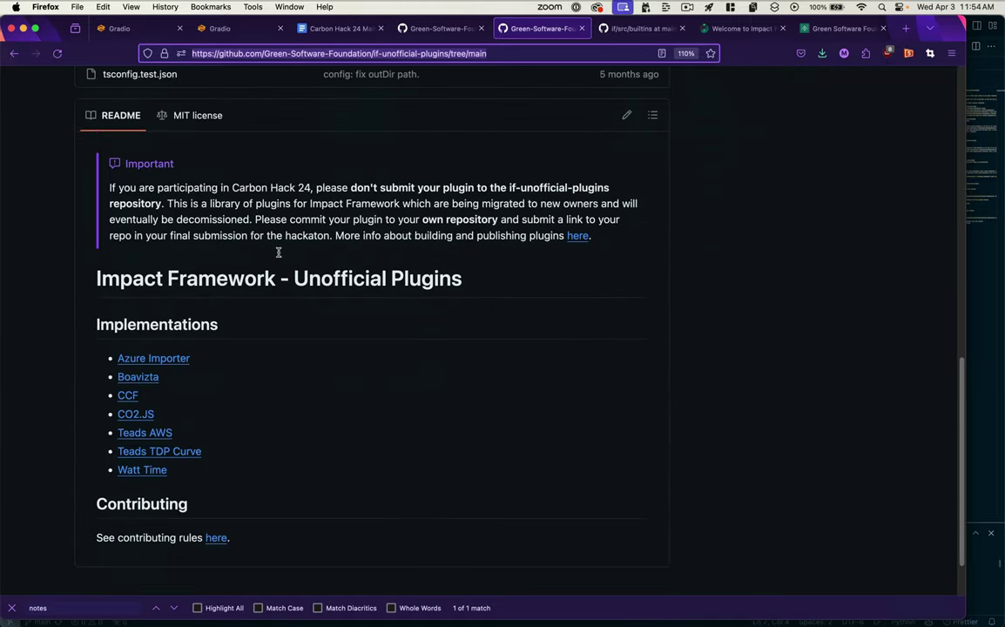
{"action": "left_click_drag", "start_coordinate": [83, 354], "coordinate": [232, 469]}
- In the IF builtins README, highlight the time-sync, CSV exporter and groupby features
{"action": "key", "text": "ctrl+Tab"}
{"action": "scroll", "coordinate": [436, 320], "scroll_direction": "down", "scroll_amount": 5}
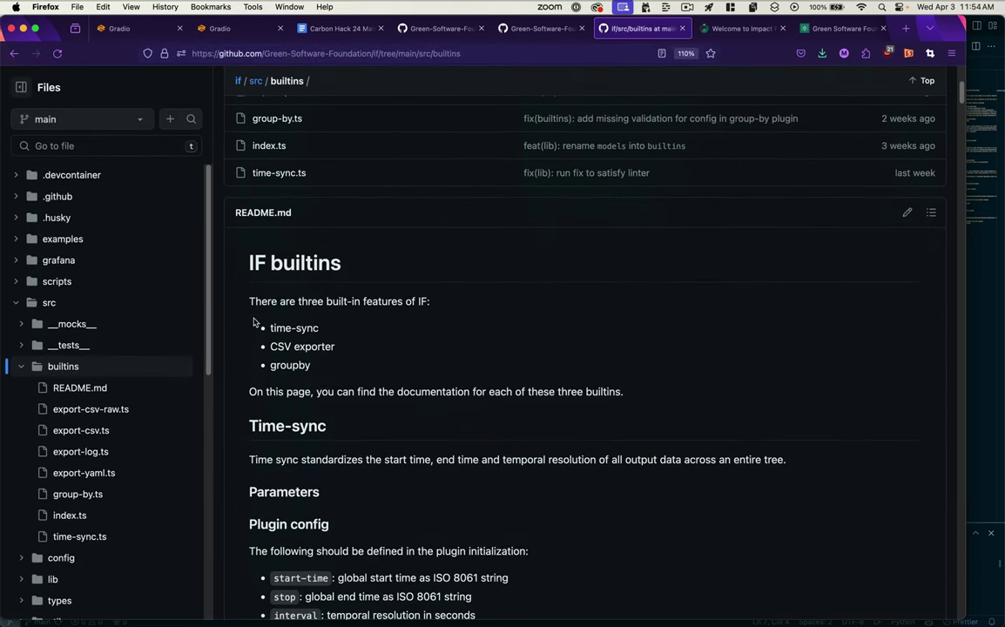
{"action": "left_click_drag", "start_coordinate": [253, 328], "coordinate": [327, 373]}
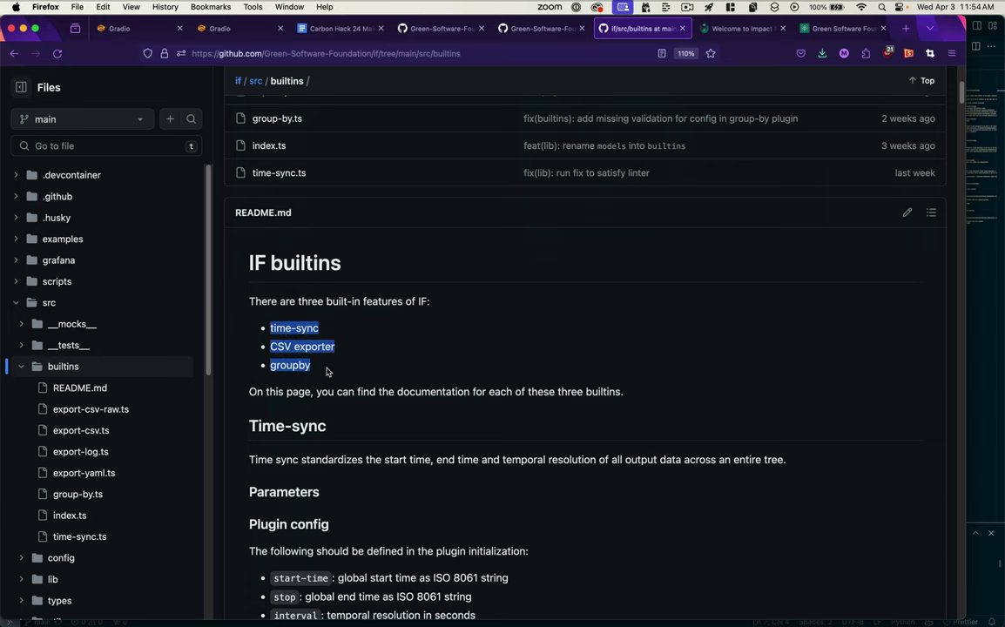
{"action": "scroll", "coordinate": [368, 347], "scroll_direction": "up", "scroll_amount": 1}
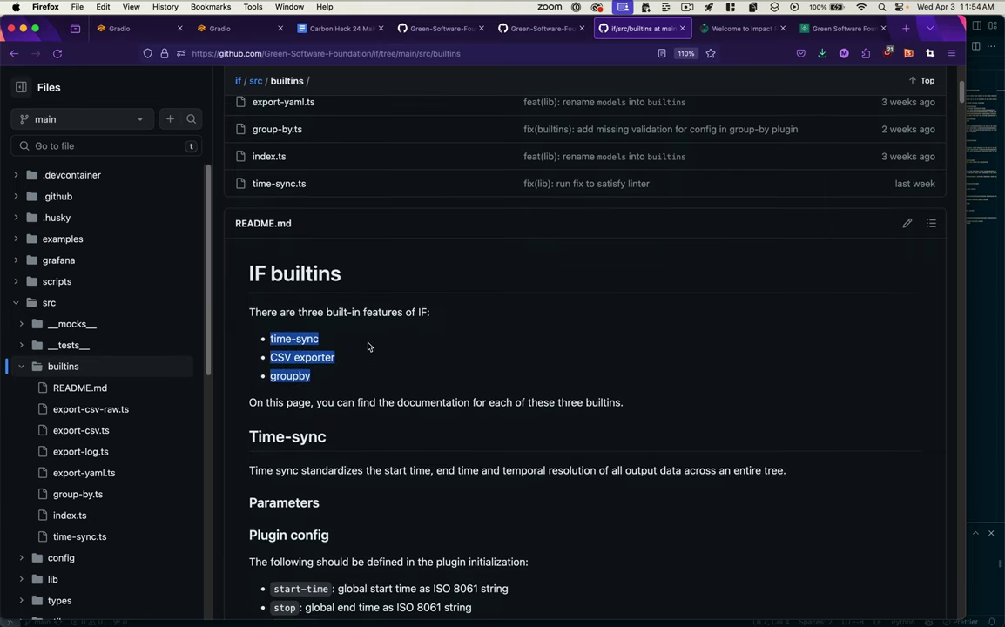
{"action": "scroll", "coordinate": [368, 347], "scroll_direction": "up", "scroll_amount": 1}
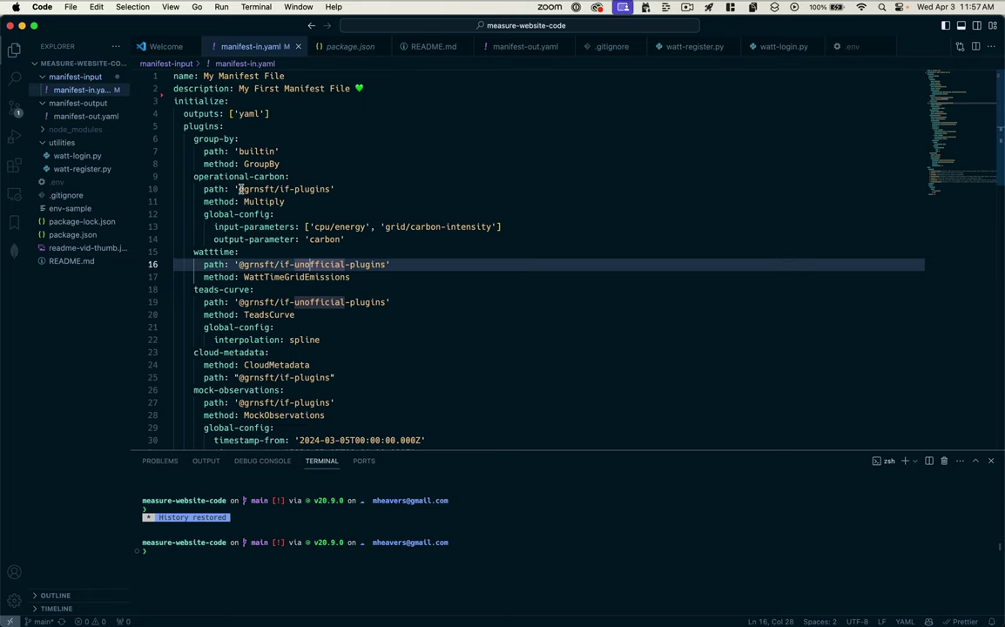
- Scroll through the manifest-in.yaml plugins, then bring up the Firefox Pipeline Builder page
{"action": "scroll", "coordinate": [241, 189], "scroll_direction": "down", "scroll_amount": 5}
{"action": "scroll", "coordinate": [241, 189], "scroll_direction": "down", "scroll_amount": 5}
{"action": "key", "text": "super+Tab"}
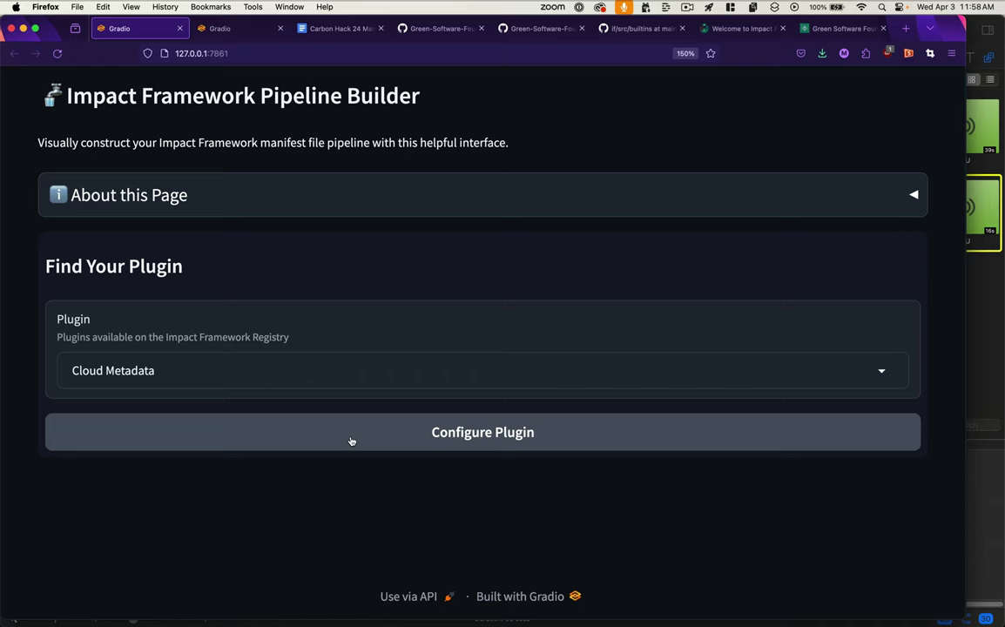
- Choose the Cloud Metadata plugin, with cloud vendor AWS and cloud instance m5.large
{"action": "left_click", "coordinate": [202, 369]}
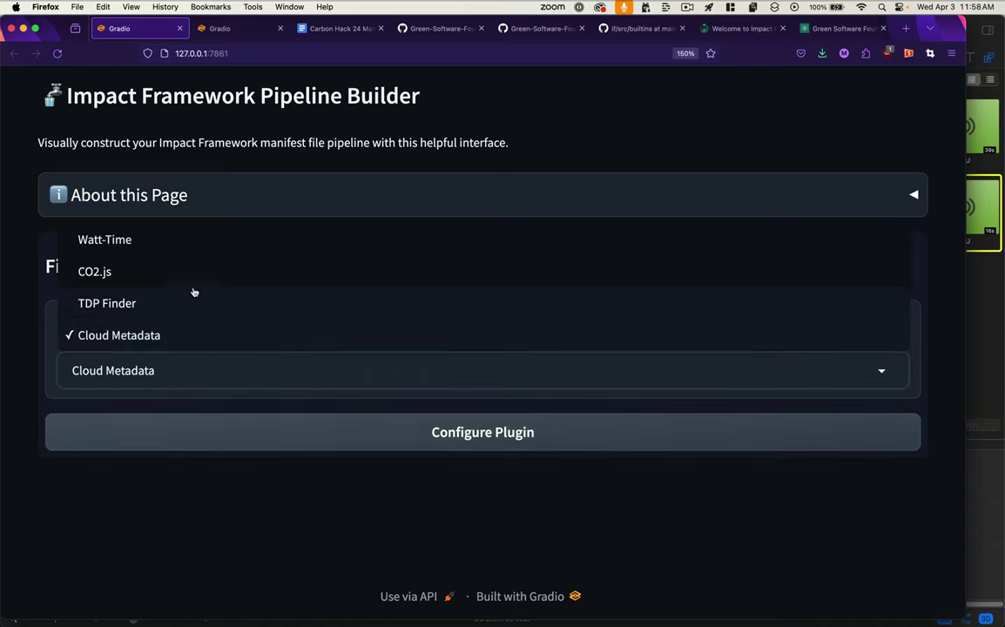
{"action": "left_click", "coordinate": [202, 336]}
{"action": "scroll", "coordinate": [218, 417], "scroll_direction": "down", "scroll_amount": 3}
{"action": "left_click", "coordinate": [218, 417]}
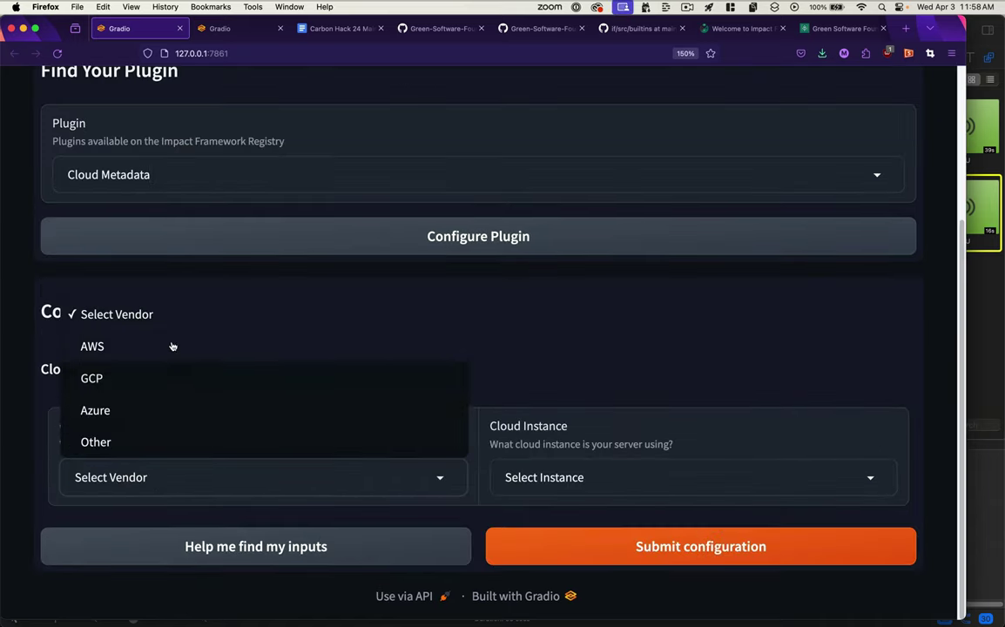
{"action": "left_click", "coordinate": [171, 348]}
{"action": "left_click", "coordinate": [546, 475]}
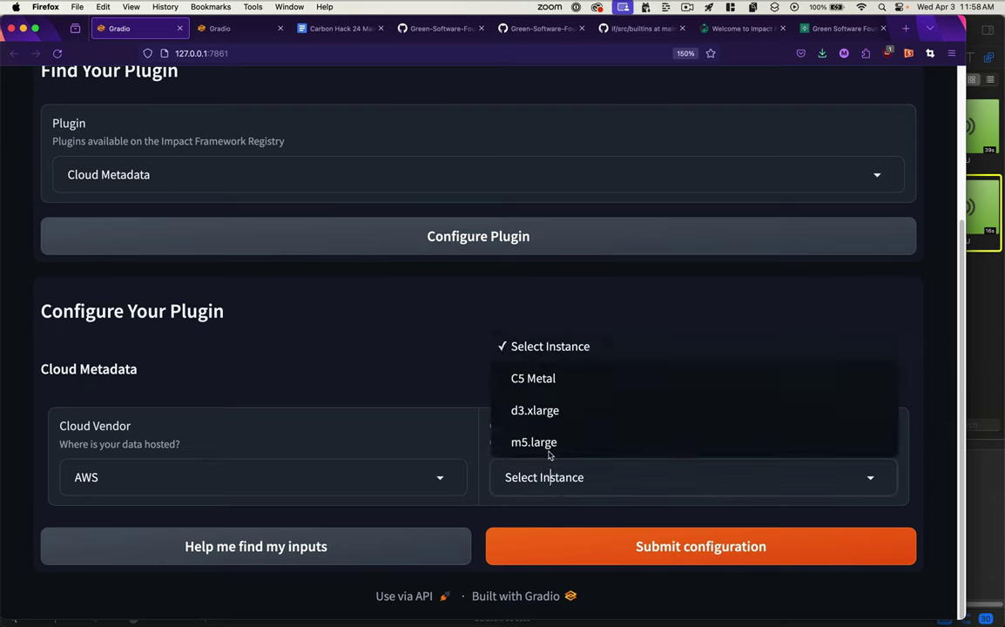
{"action": "left_click", "coordinate": [540, 442]}
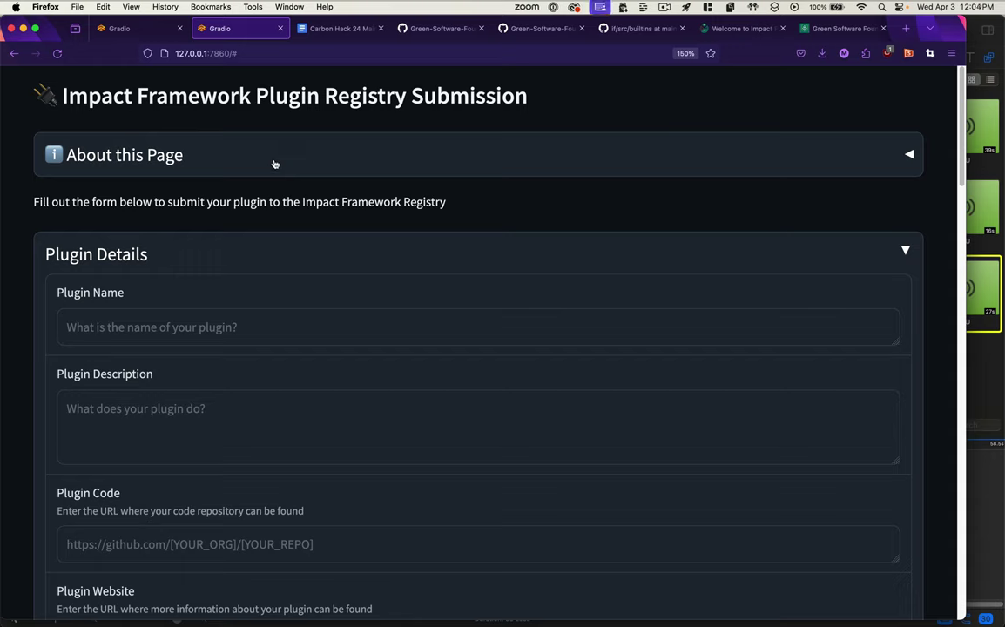
{"action": "scroll", "coordinate": [224, 290], "scroll_direction": "down", "scroll_amount": 1}
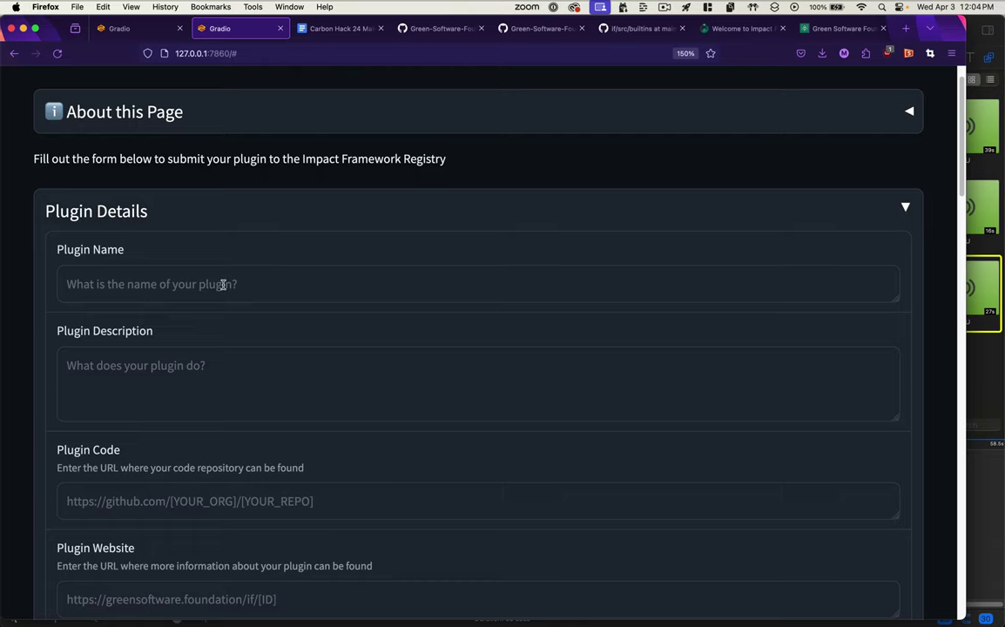
{"action": "scroll", "coordinate": [223, 284], "scroll_direction": "down", "scroll_amount": 2}
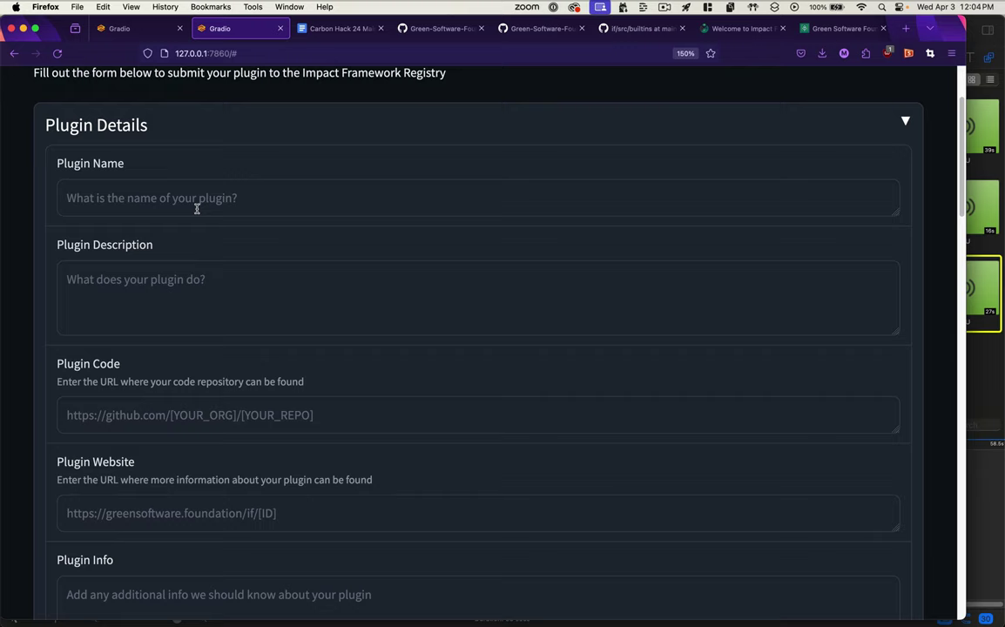
{"action": "scroll", "coordinate": [161, 315], "scroll_direction": "down", "scroll_amount": 1}
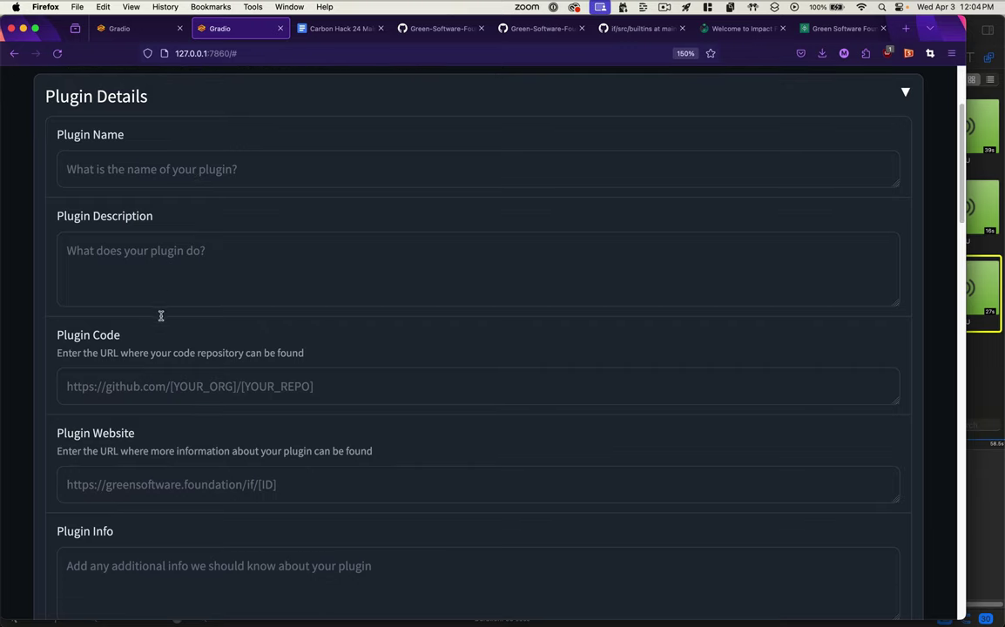
{"action": "scroll", "coordinate": [209, 390], "scroll_direction": "down", "scroll_amount": 2}
{"action": "scroll", "coordinate": [209, 396], "scroll_direction": "down", "scroll_amount": 1}
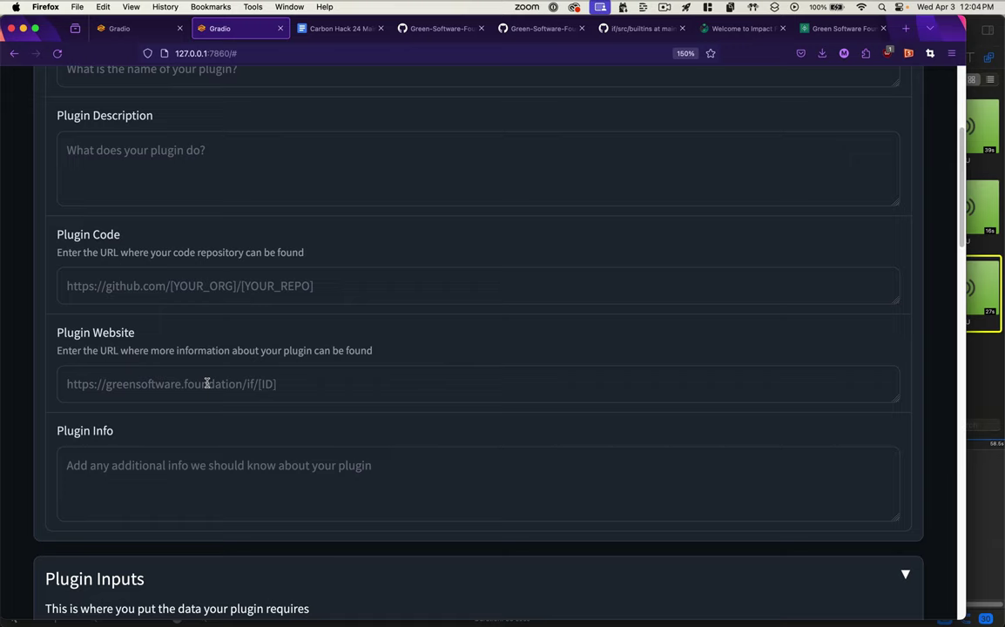
{"action": "scroll", "coordinate": [491, 368], "scroll_direction": "down", "scroll_amount": 6}
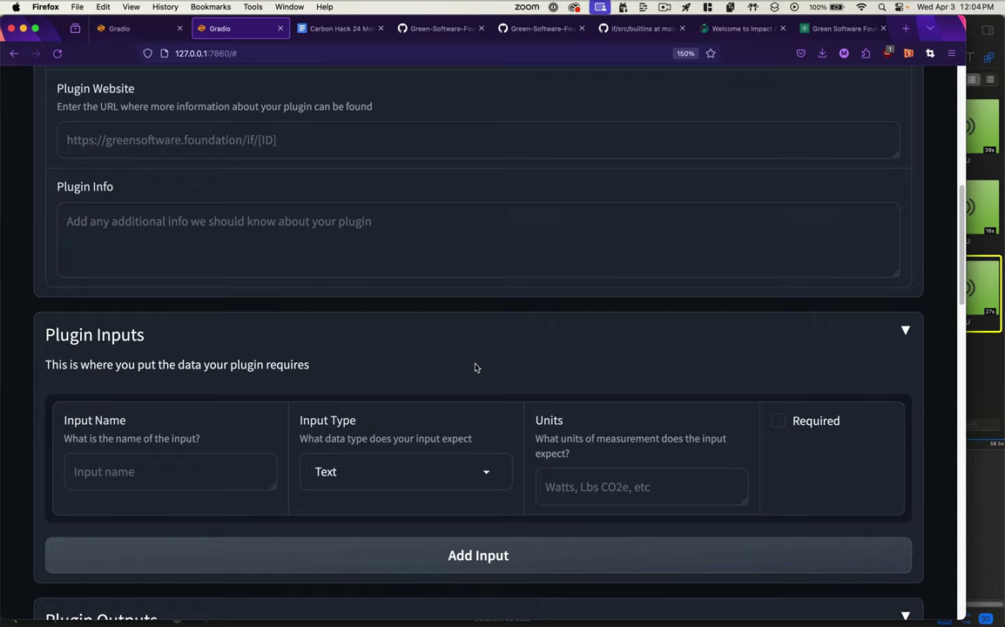
{"action": "scroll", "coordinate": [152, 420], "scroll_direction": "down", "scroll_amount": 2}
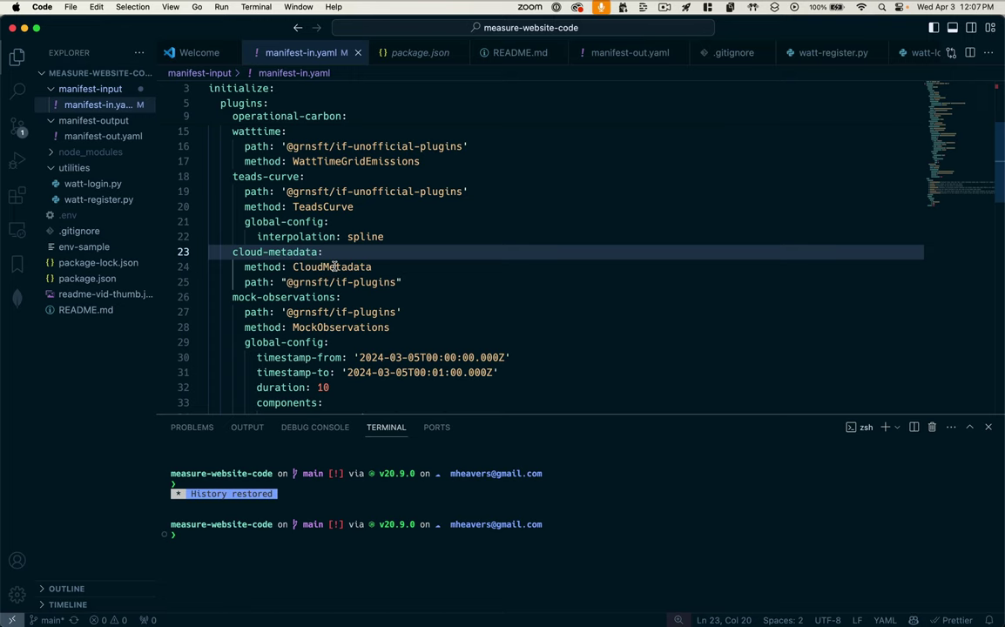
{"action": "scroll", "coordinate": [440, 289], "scroll_direction": "down", "scroll_amount": 3}
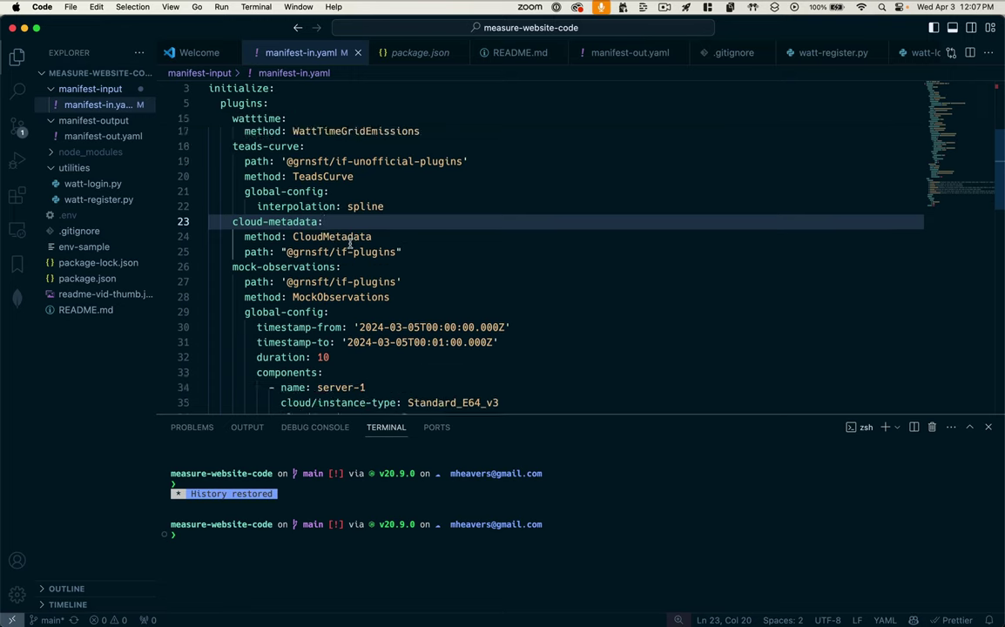
{"action": "scroll", "coordinate": [440, 289], "scroll_direction": "down", "scroll_amount": 10}
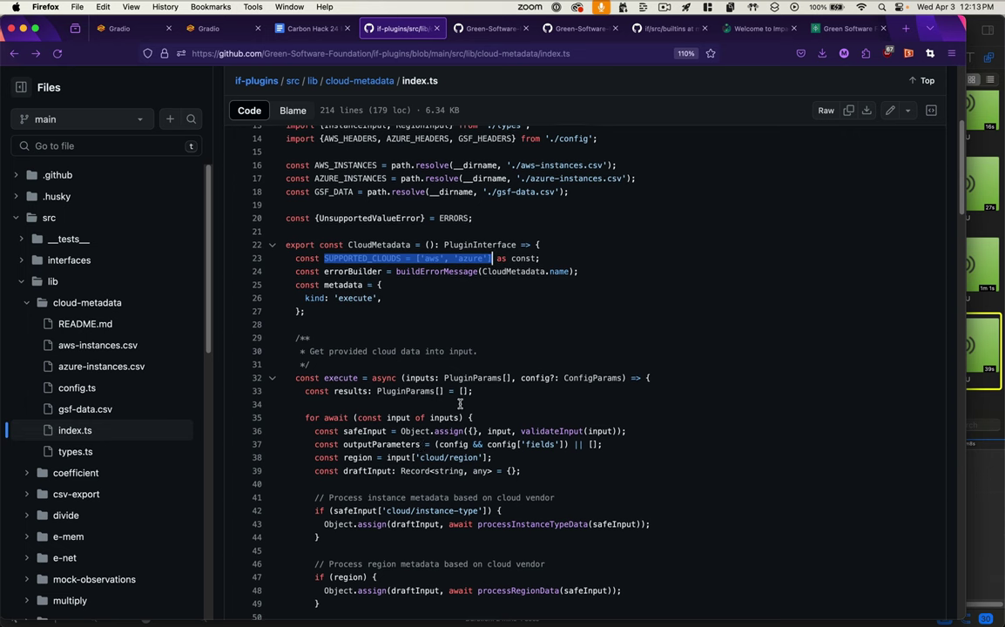
- In index.ts, highlight the cloud/region lookup, SUPPORTED_CLOUDS list and line 42 cloud/instance-type check
{"action": "scroll", "coordinate": [392, 383], "scroll_direction": "down", "scroll_amount": 1}
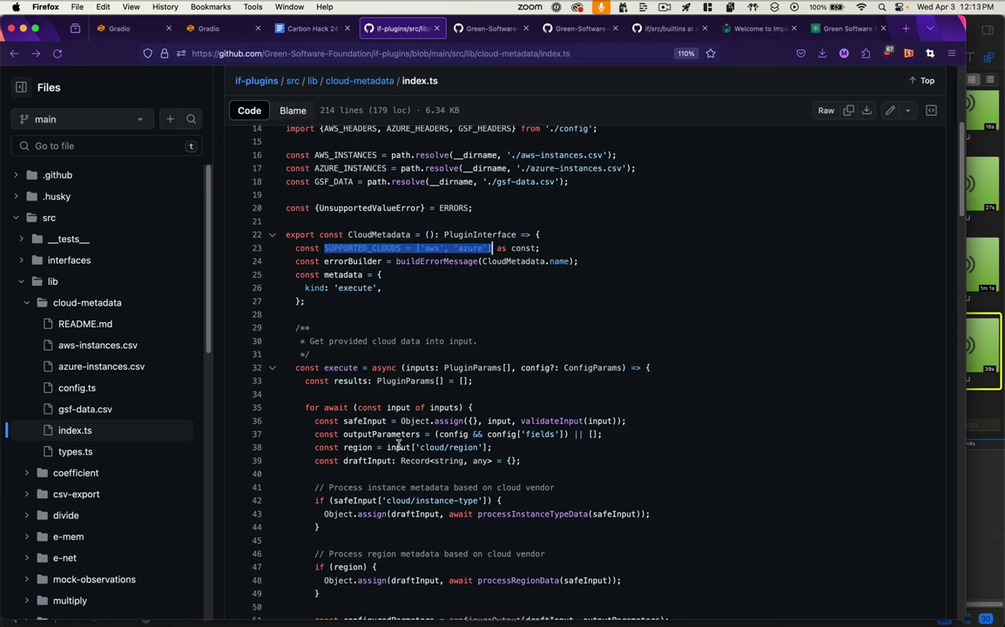
{"action": "left_click_drag", "start_coordinate": [388, 446], "coordinate": [492, 446]}
{"action": "left_click", "coordinate": [326, 258]}
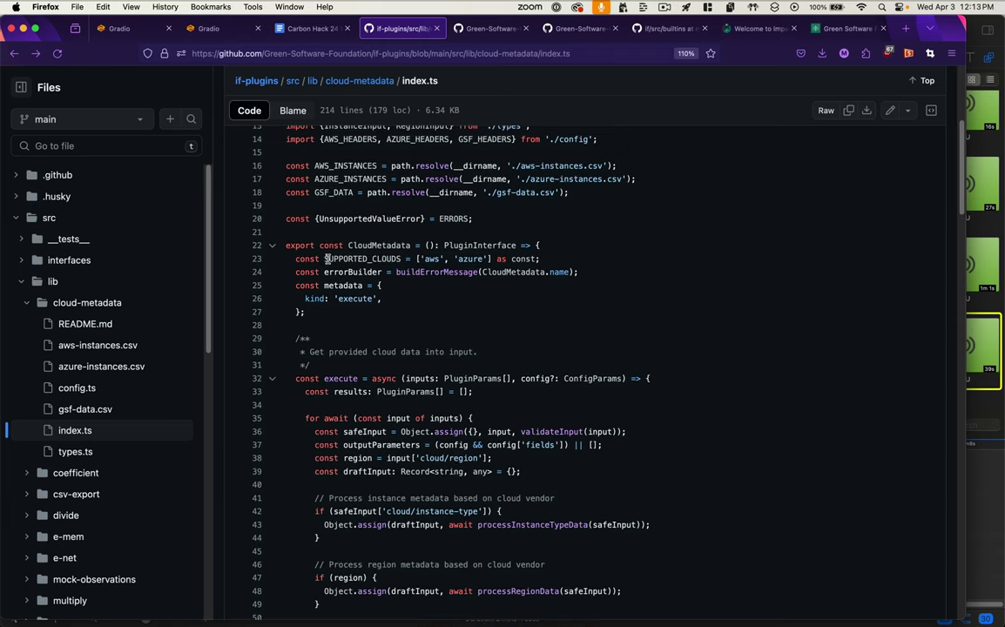
{"action": "left_click_drag", "start_coordinate": [326, 259], "coordinate": [440, 259]}
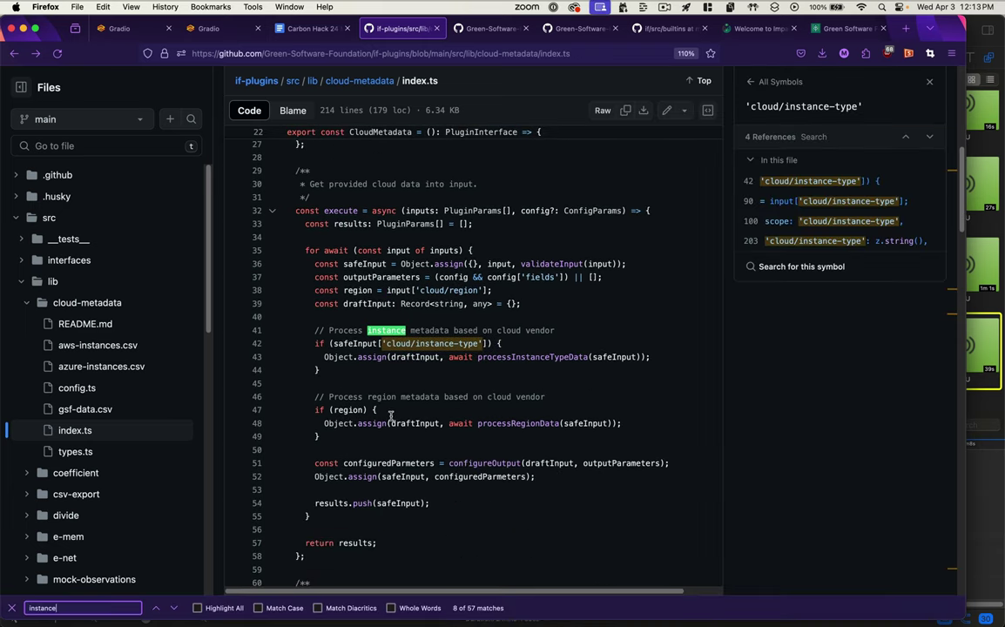
{"action": "left_click_drag", "start_coordinate": [314, 343], "coordinate": [511, 343]}
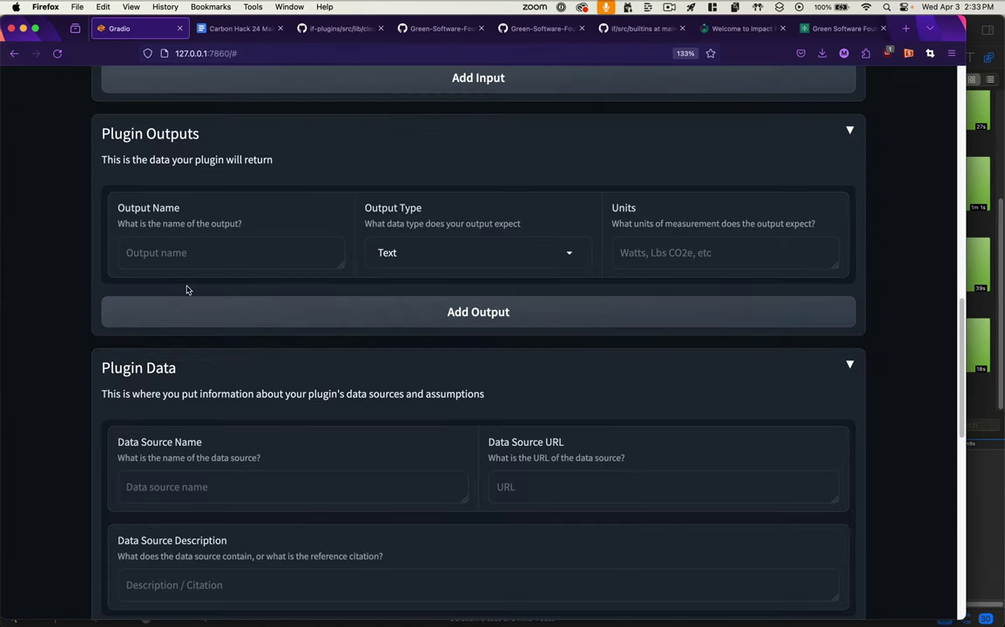
- Add a required input named cloud/vendor with example value aws
{"action": "scroll", "coordinate": [187, 287], "scroll_direction": "up", "scroll_amount": 5}
{"action": "left_click", "coordinate": [163, 231]}
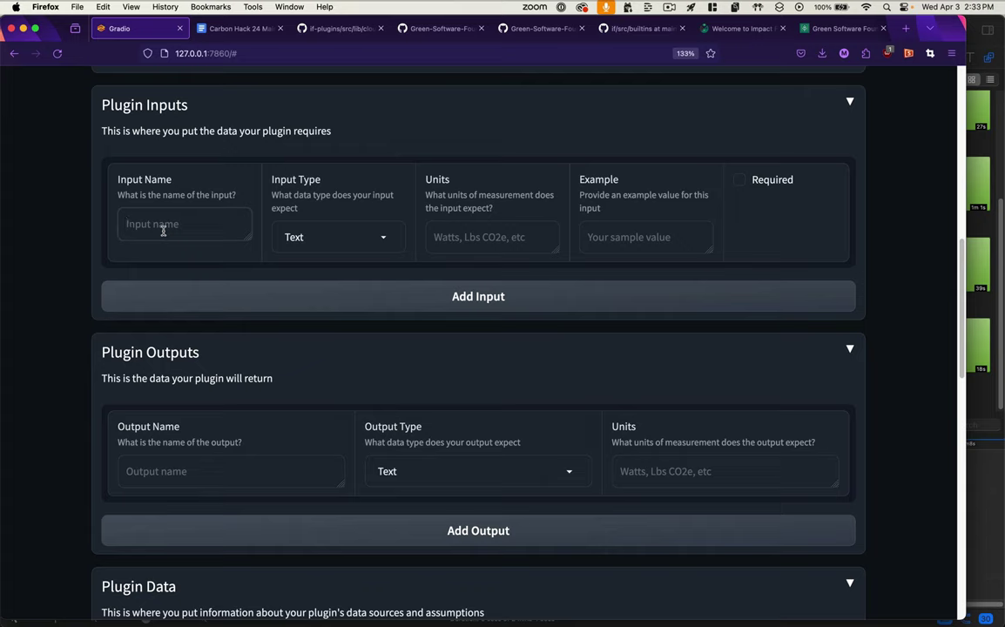
{"action": "type", "text": "cloud/"}
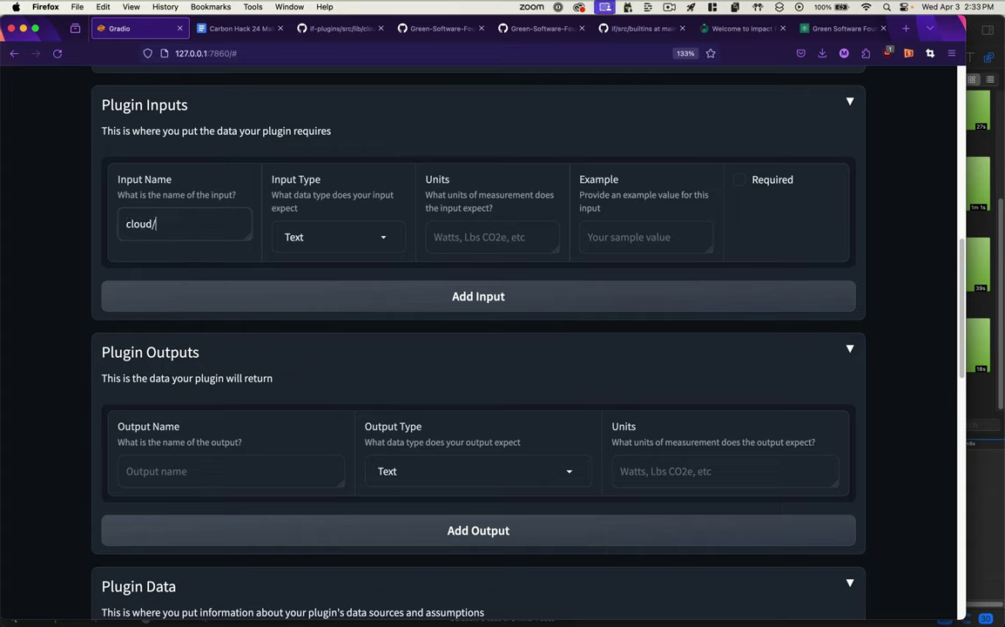
{"action": "type", "text": "vendor"}
{"action": "type", "text": "aws"}
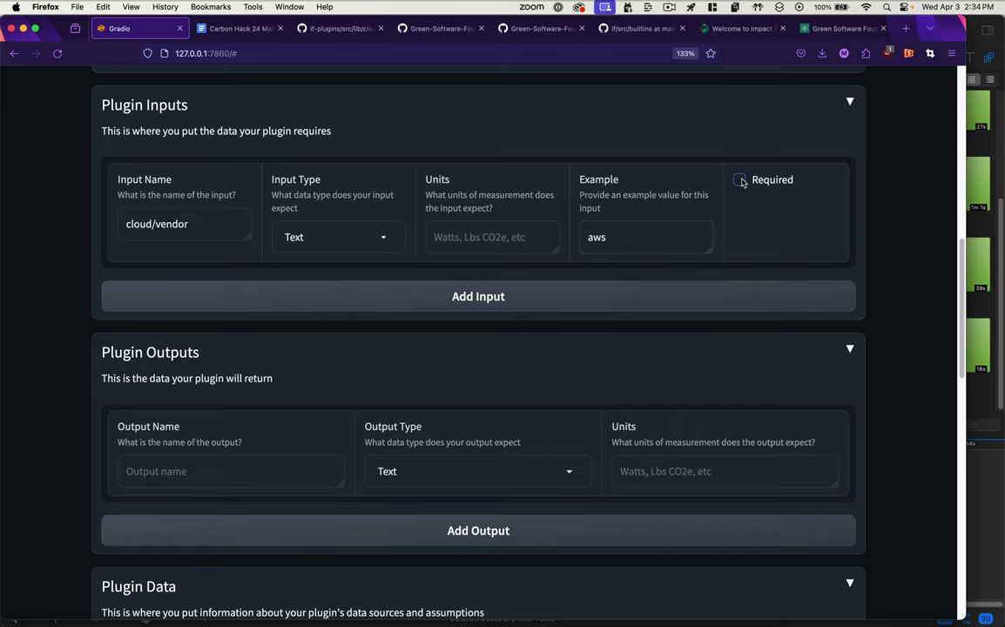
{"action": "left_click", "coordinate": [740, 180]}
- Add a second required input named cloud/region with example value uswest-3
{"action": "left_click", "coordinate": [287, 298]}
{"action": "type", "text": "clou"}
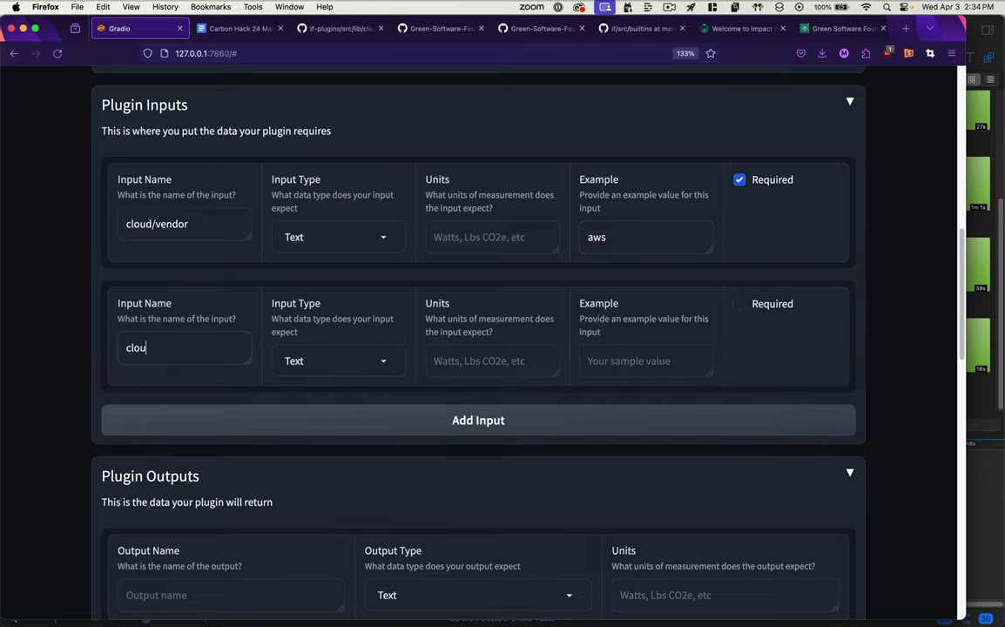
{"action": "type", "text": "d/region"}
{"action": "left_click", "coordinate": [643, 361]}
{"action": "type", "text": "uswest"}
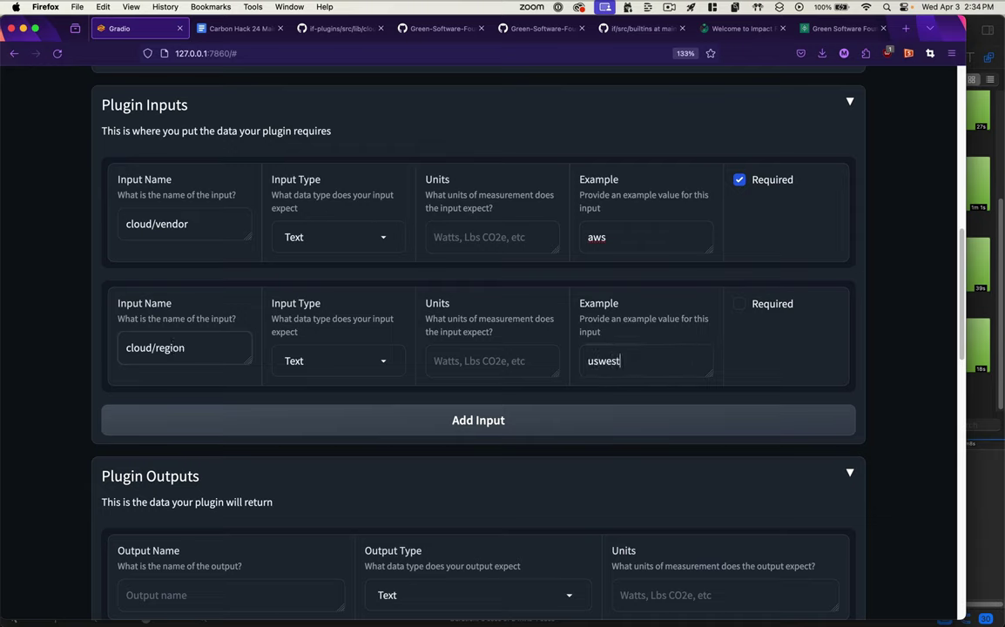
{"action": "type", "text": "-3"}
{"action": "left_click", "coordinate": [739, 305]}
- Define a Number output cpu/thermal-design-power in Watts, and add another output row
{"action": "scroll", "coordinate": [164, 353], "scroll_direction": "down", "scroll_amount": 5}
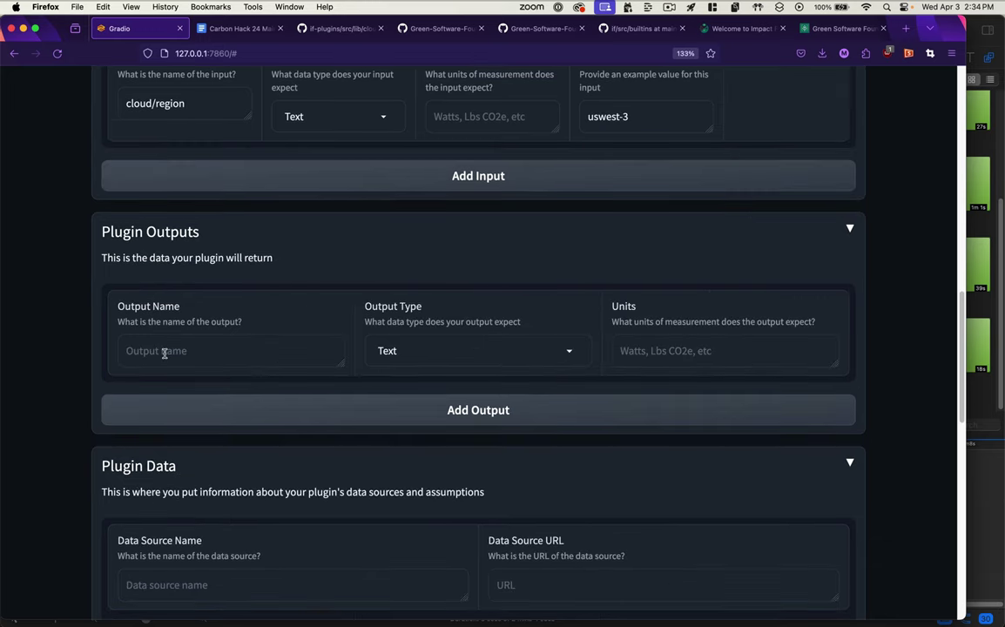
{"action": "left_click", "coordinate": [164, 353]}
{"action": "type", "text": "cpu/th"}
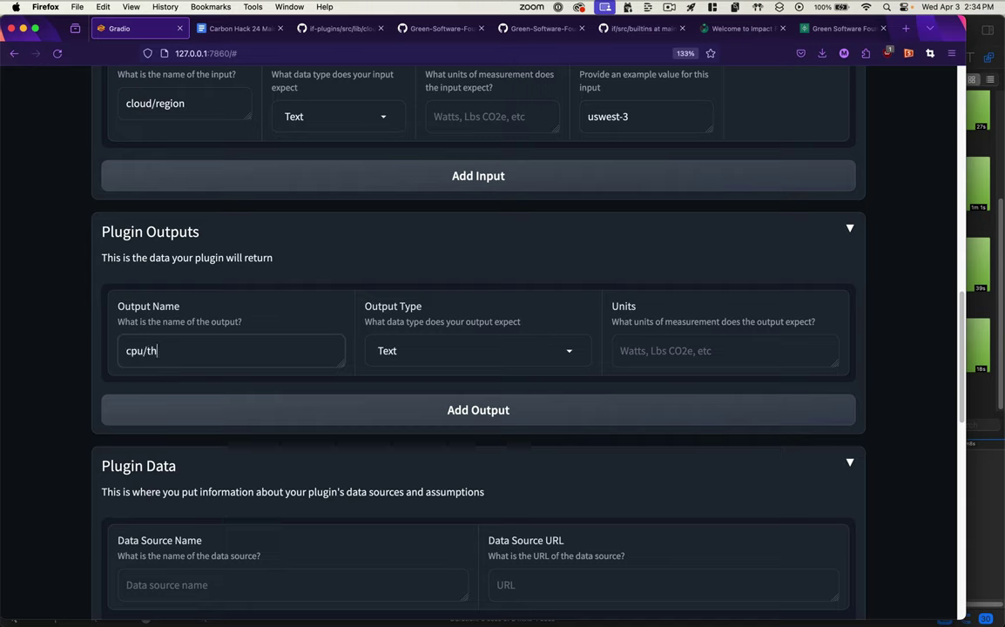
{"action": "type", "text": "ermal-design-power"}
{"action": "left_click", "coordinate": [435, 350]}
{"action": "left_click", "coordinate": [423, 294]}
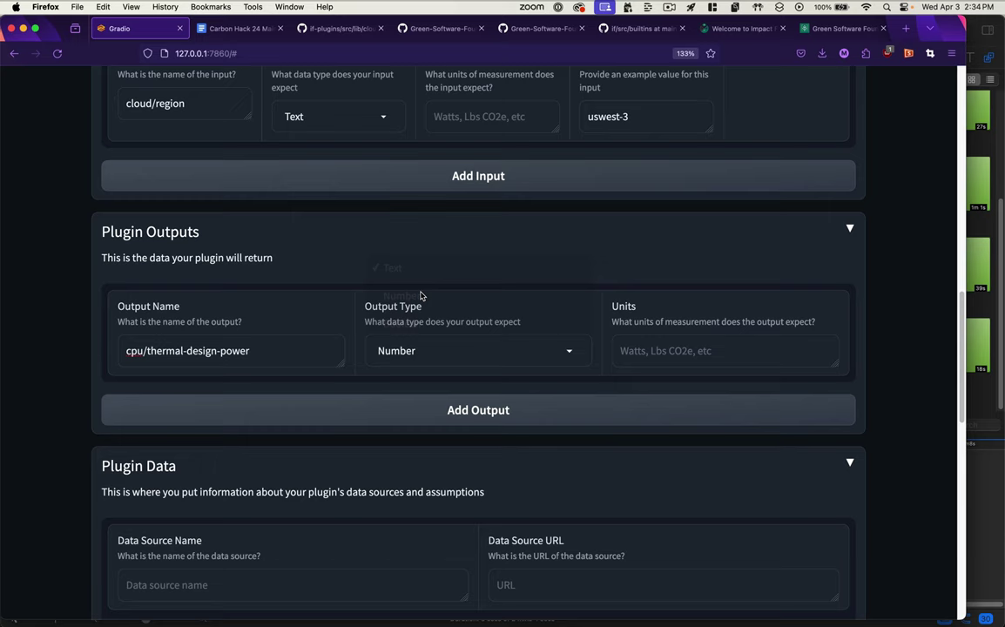
{"action": "left_click", "coordinate": [676, 357]}
{"action": "type", "text": "Watts"}
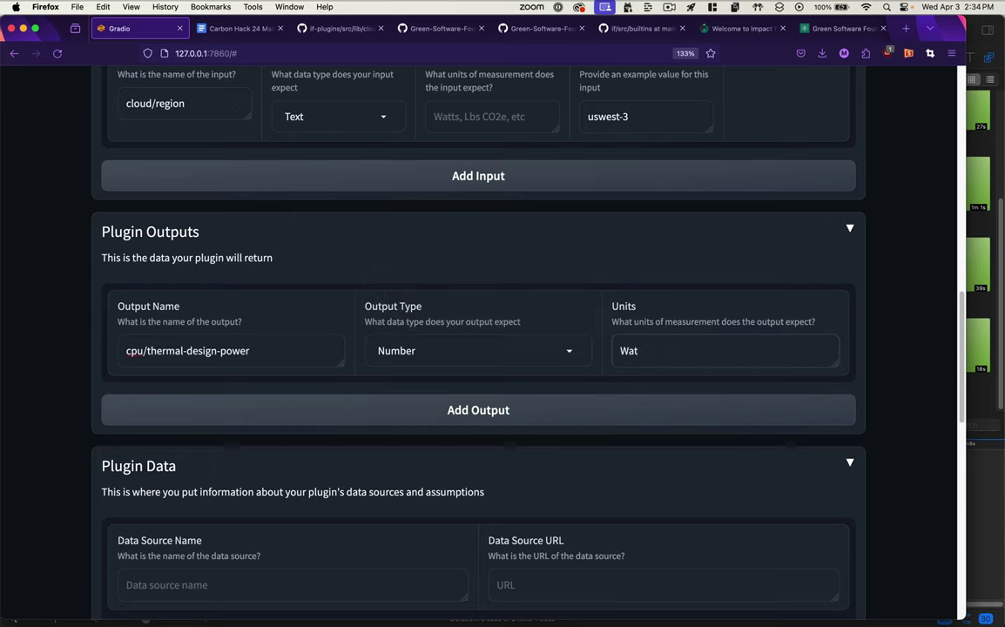
{"action": "left_click", "coordinate": [248, 411]}
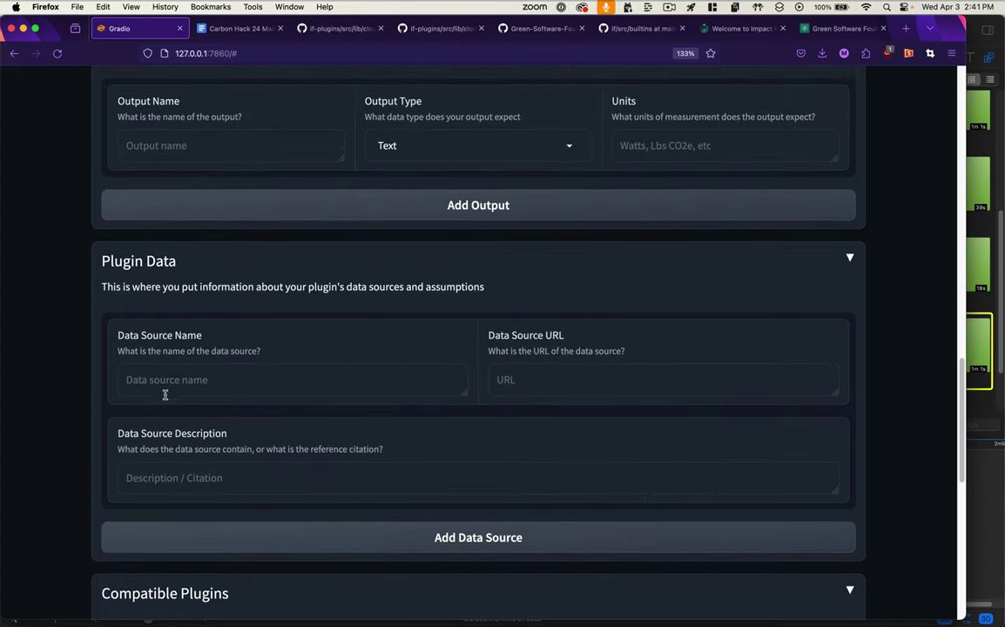
- Scroll to Plugin Data and focus the Data Source URL field, then go to the Cloud Metadata README
{"action": "scroll", "coordinate": [179, 354], "scroll_direction": "down", "scroll_amount": 1}
{"action": "scroll", "coordinate": [171, 374], "scroll_direction": "down", "scroll_amount": 1}
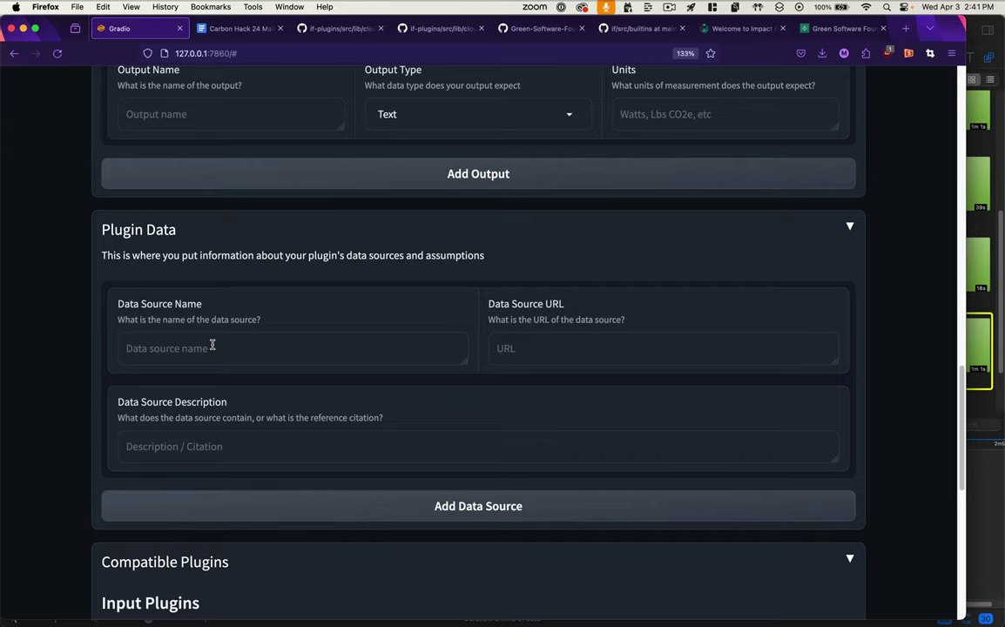
{"action": "left_click", "coordinate": [639, 350]}
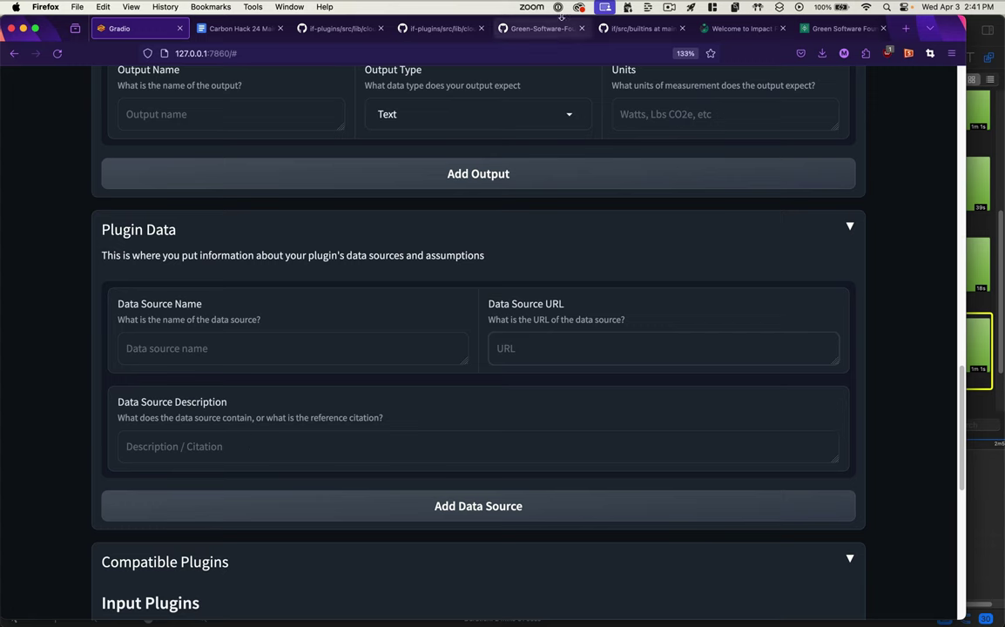
{"action": "left_click", "coordinate": [394, 28]}
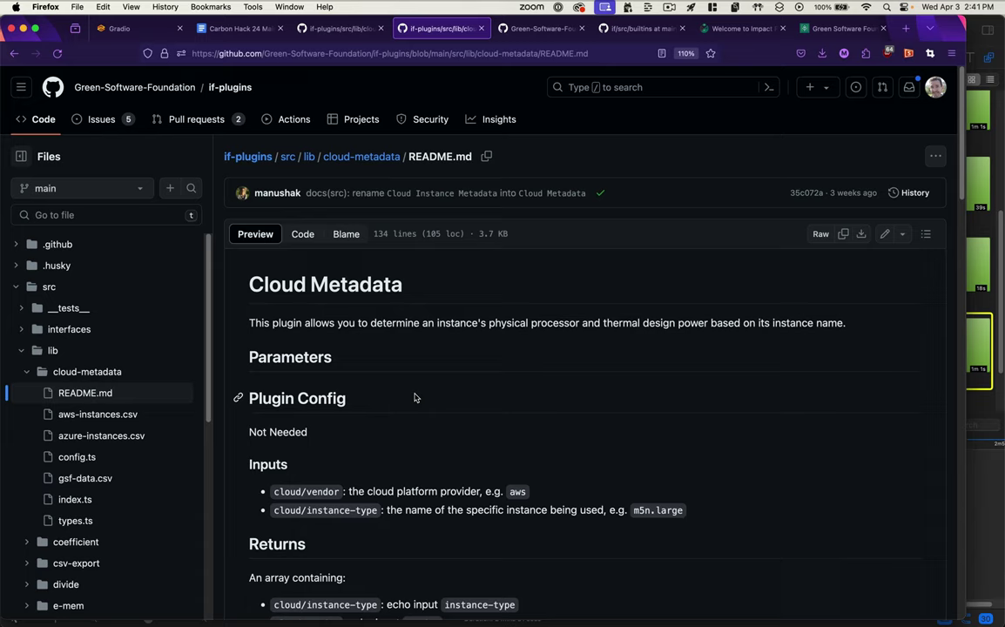
- Select the cloud/vendor text in the README, then open aws-instances.csv
{"action": "left_click_drag", "start_coordinate": [339, 492], "coordinate": [273, 493]}
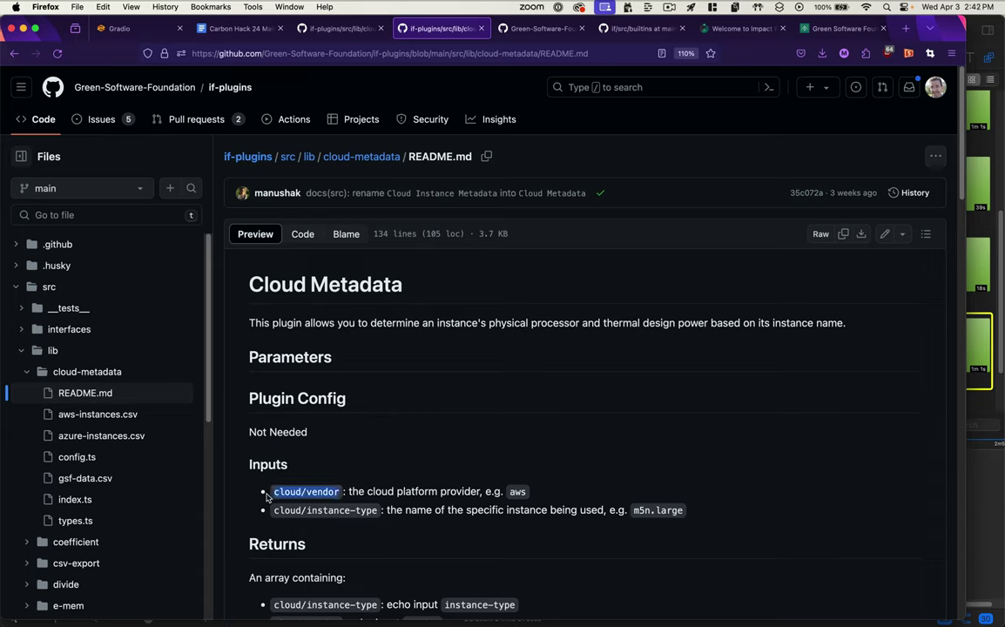
{"action": "left_click", "coordinate": [79, 416]}
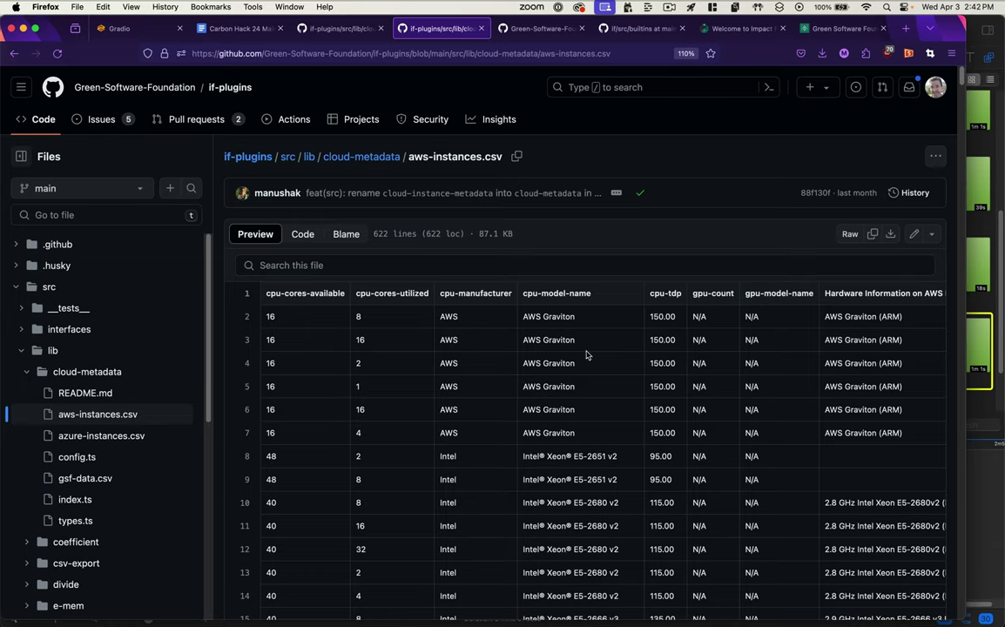
- View the rest of the AWS table columns, then open azure-instances.csv and gsf-data.csv
{"action": "left_click_drag", "start_coordinate": [827, 294], "coordinate": [941, 303]}
{"action": "left_click", "coordinate": [131, 435]}
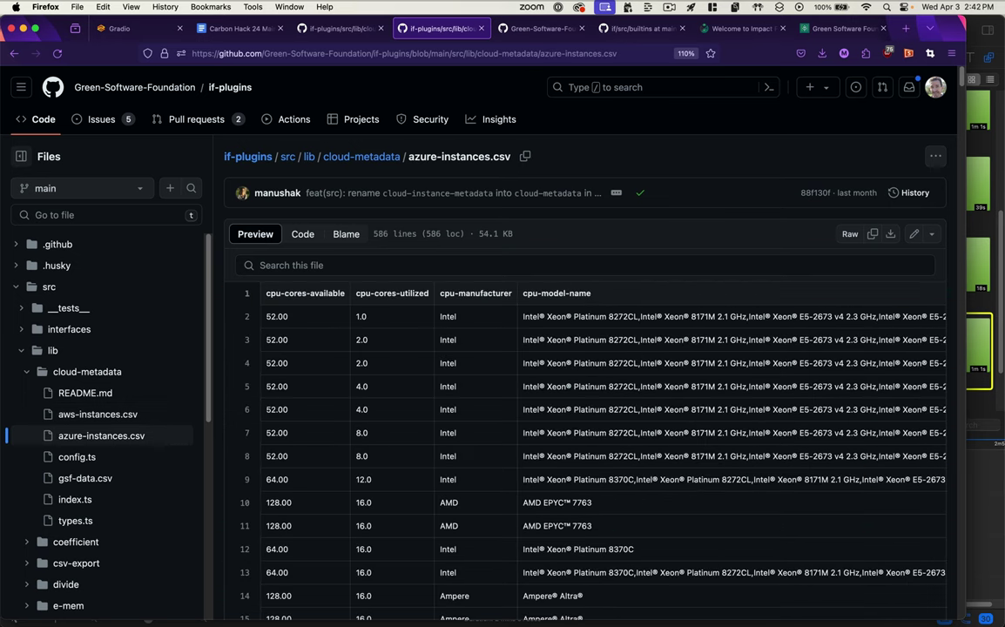
{"action": "left_click", "coordinate": [174, 478]}
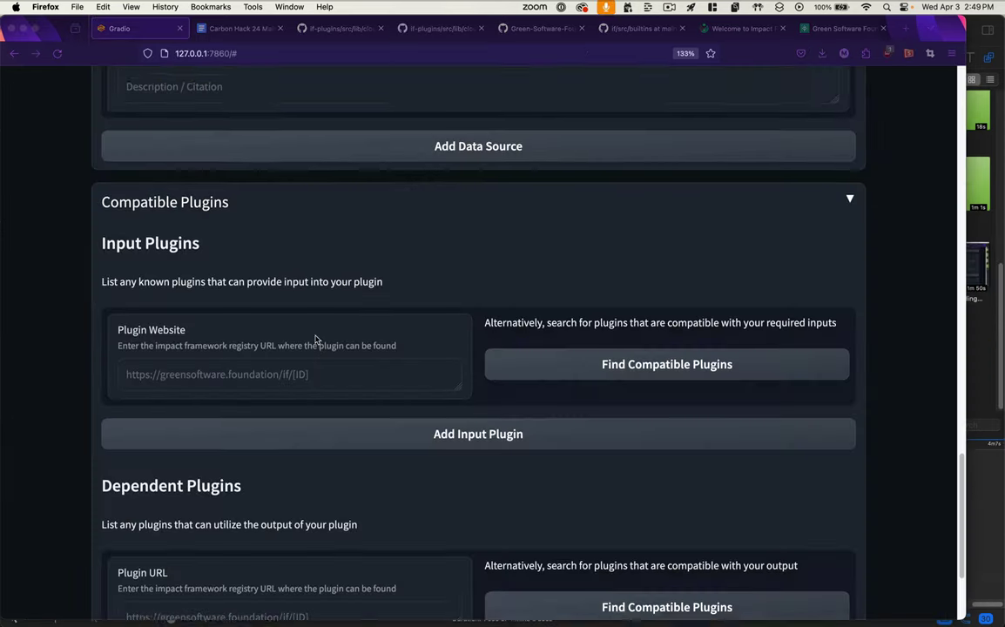
- Scroll the form down to the Compatible Plugins section with its empty URL fields
{"action": "scroll", "coordinate": [314, 340], "scroll_direction": "down", "scroll_amount": 1}
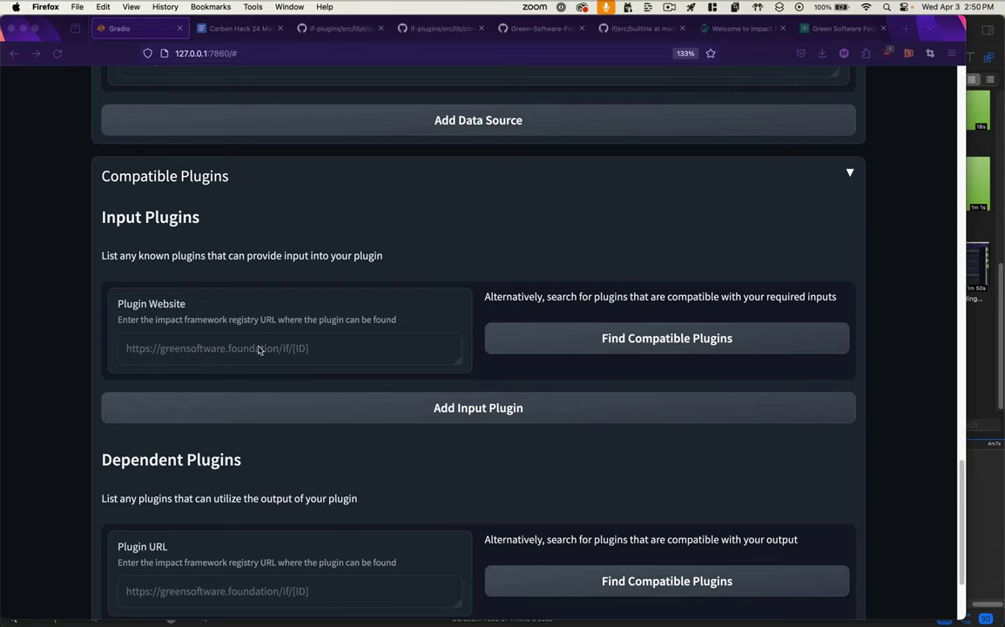
{"action": "left_click", "coordinate": [615, 340]}
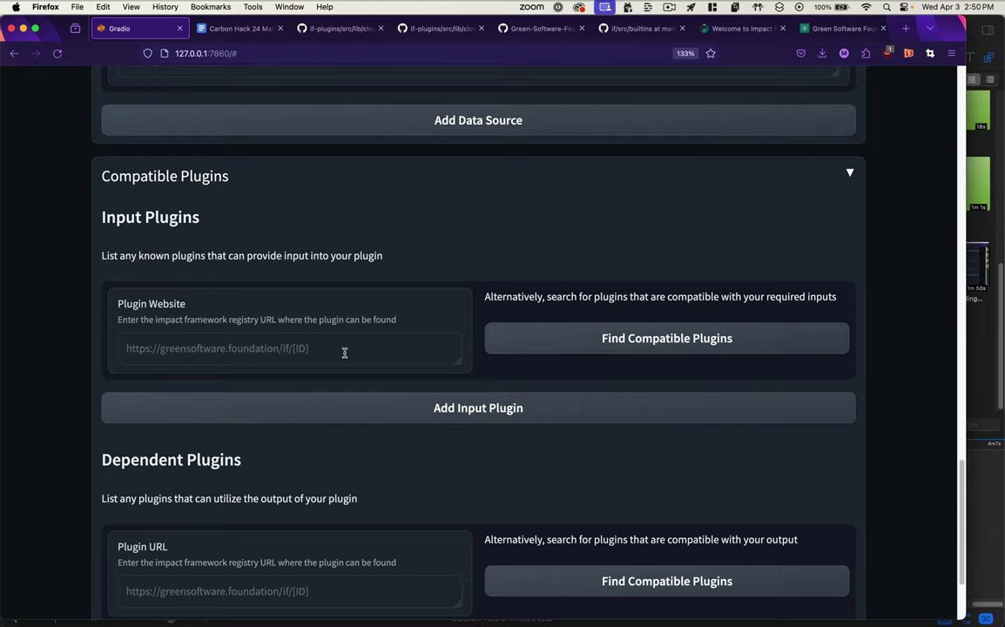
- Submit the plugin and scroll down to read the Submission Confirmed thank-you message
{"action": "scroll", "coordinate": [390, 301], "scroll_direction": "up", "scroll_amount": 8}
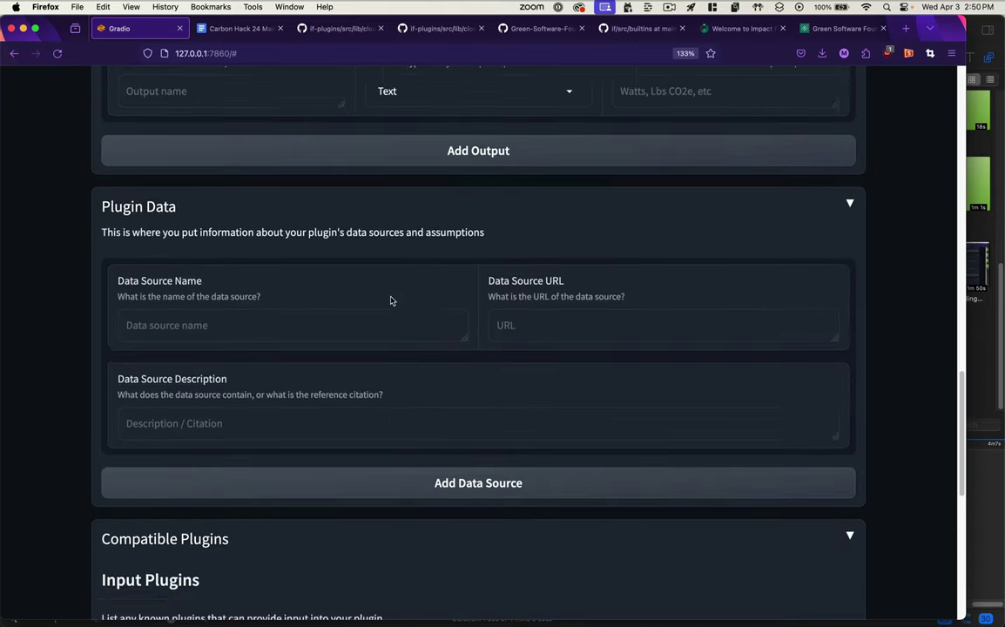
{"action": "scroll", "coordinate": [390, 301], "scroll_direction": "down", "scroll_amount": 11}
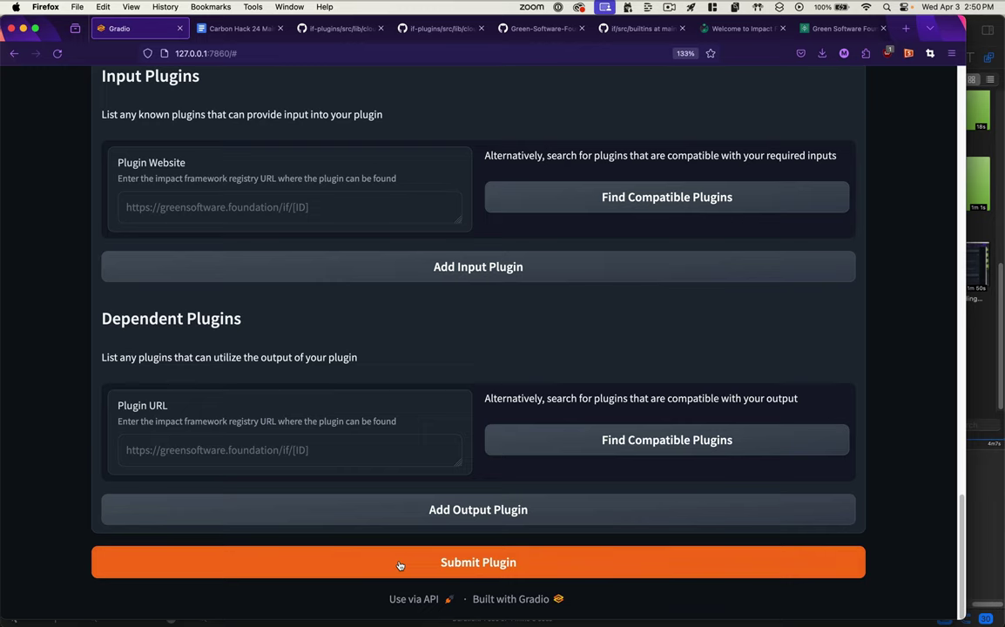
{"action": "left_click", "coordinate": [399, 564]}
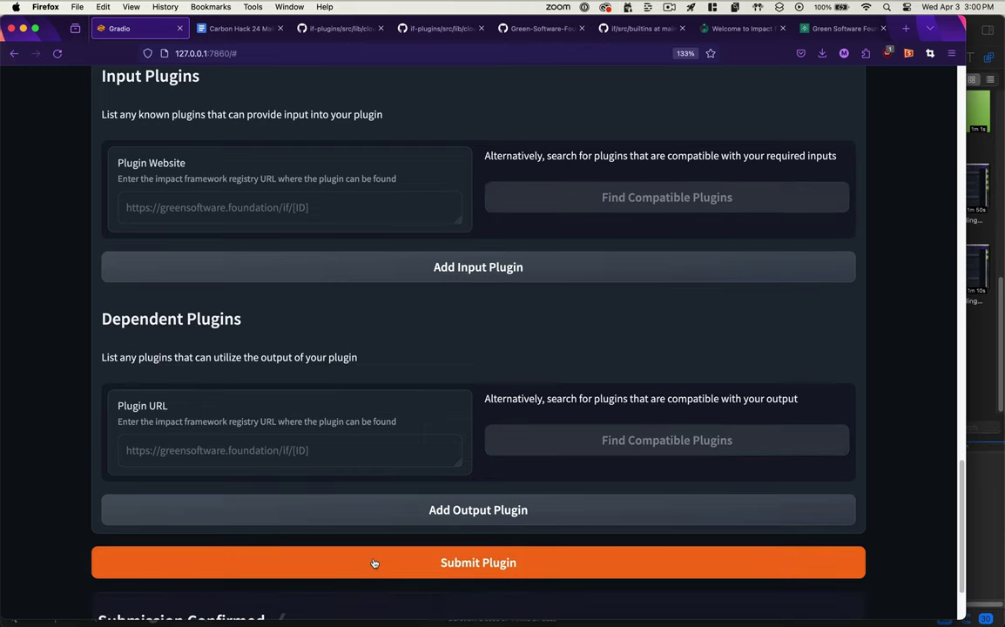
{"action": "scroll", "coordinate": [373, 562], "scroll_direction": "down", "scroll_amount": 2}
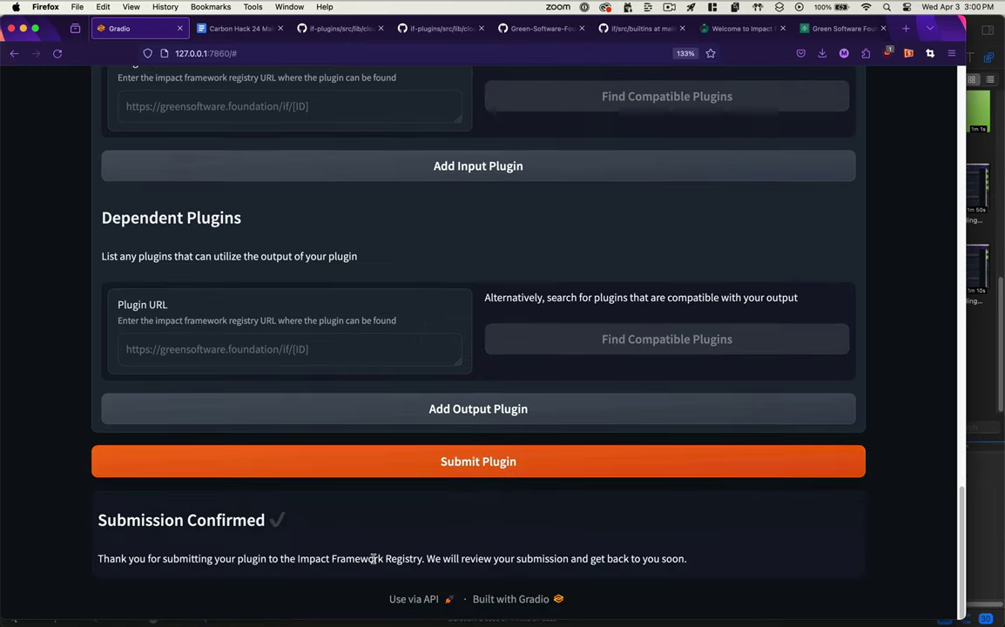